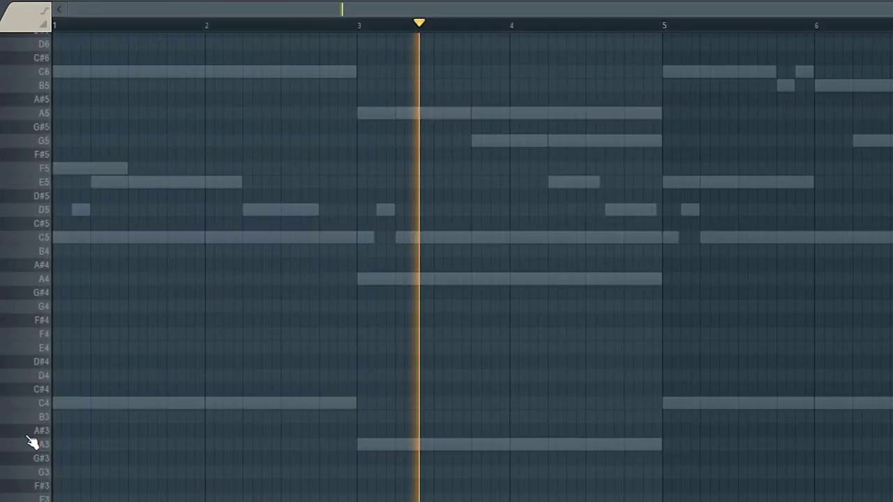
Place short D5, E5 and C5 notes in bar 1 of the melody.
left_click(59, 210)
left_click_drag(102, 211, 60, 220)
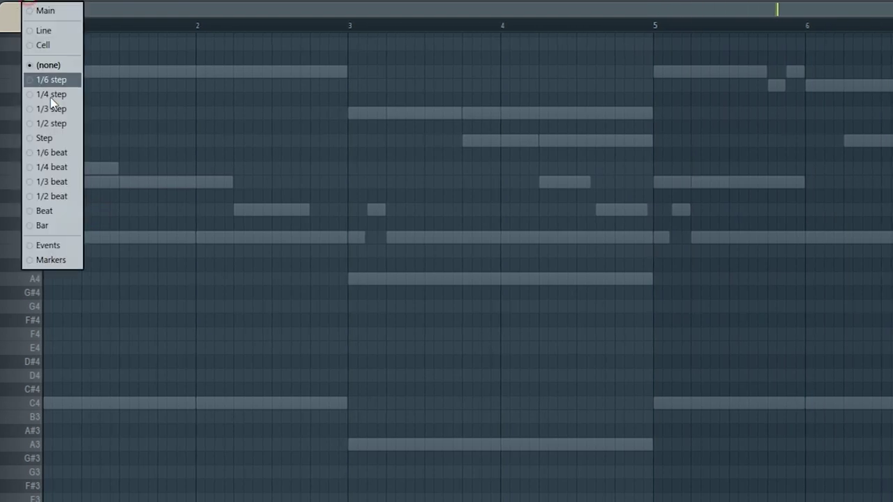
left_click(157, 238)
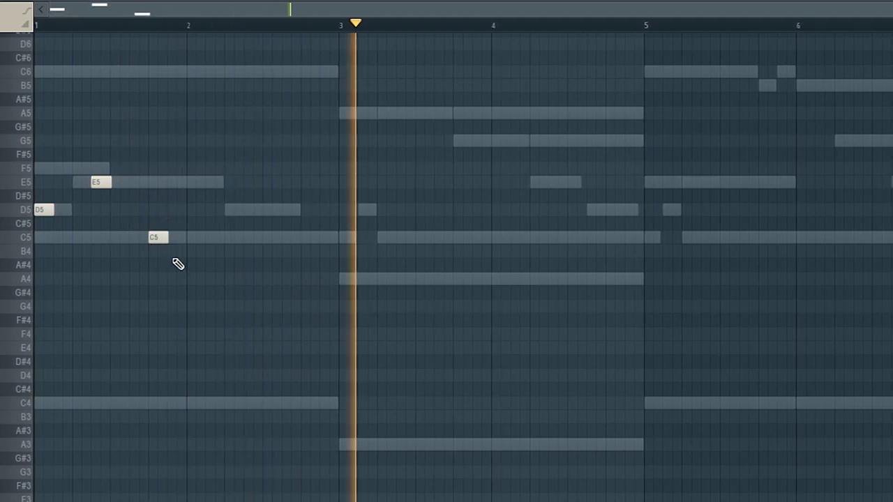
Extend the melody with short D5, E5 and A5 notes in bar 3 and short G5 and E5 notes in bar 4.
left_click_drag(222, 128, 40, 265)
left_click_drag(39, 208, 342, 217)
left_click_drag(545, 232, 436, 281)
key("ctrl+Up")
key("shift+Down")
key("shift+Down")
key("shift+Down")
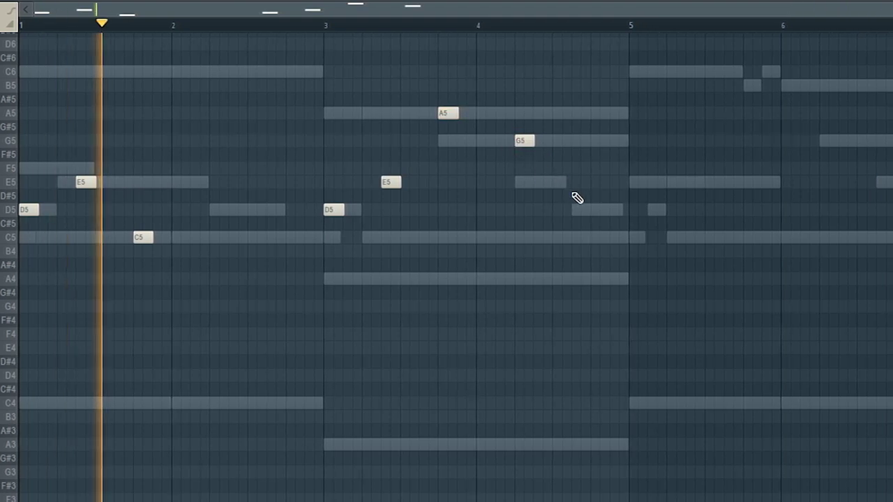
left_click(576, 207)
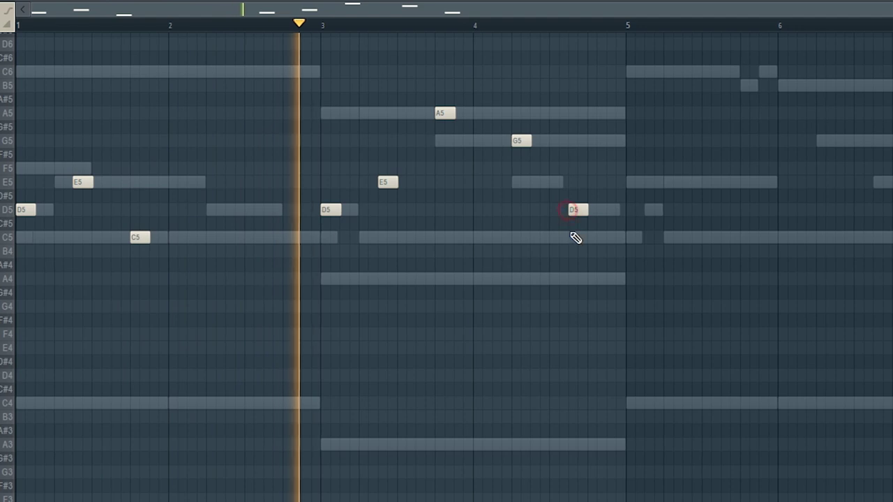
left_click_drag(576, 207, 572, 182)
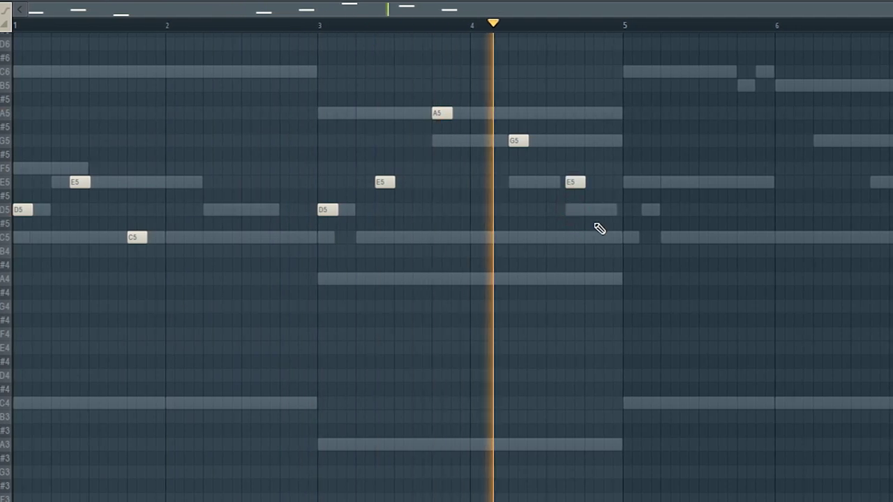
Select all notes of the four-bar melody and duplicate them into bars 5 to 8.
left_click_drag(612, 93, 10, 297)
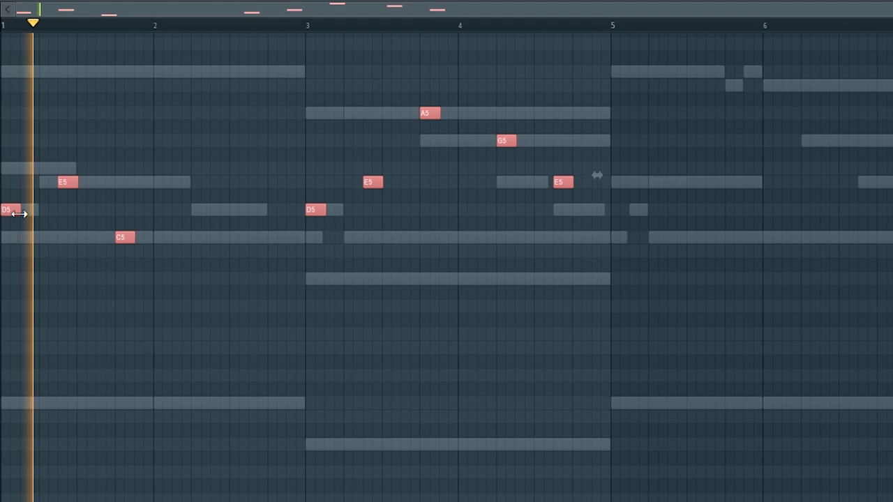
key("ctrl+b")
scroll(323, 209, "right", 4)
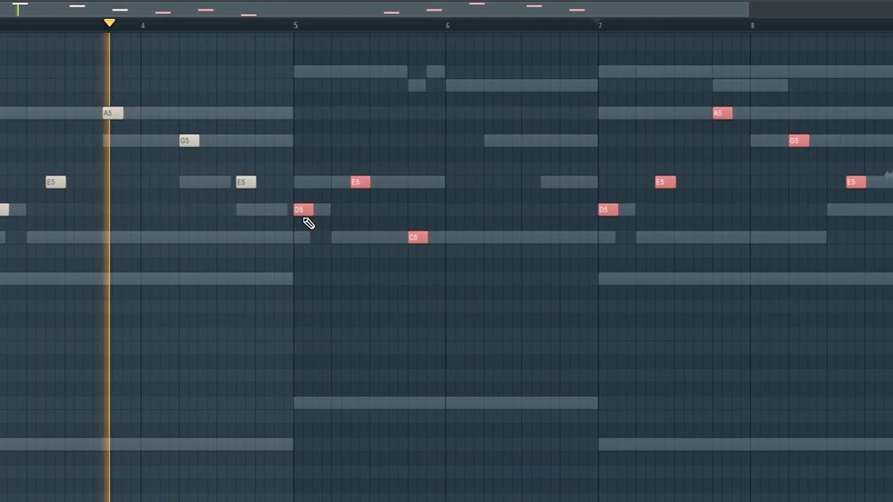
Raise the D5 note at the start of bar 7 by one octave to D6.
left_click(606, 167, "ctrl")
left_click(608, 213)
key("ctrl+Up")
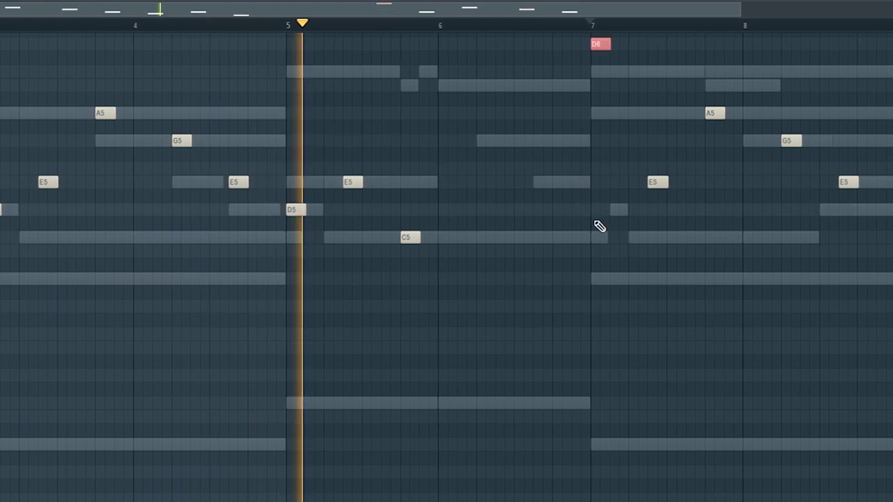
Raise the E5 note in bar 7 to C6 and select the A5 note after it.
left_click_drag(634, 145, 687, 229)
key("shift+Up")
key("shift+Up")
key("shift+Up")
key("shift+Up")
key("shift+Up")
key("shift+Up")
key("shift+Up")
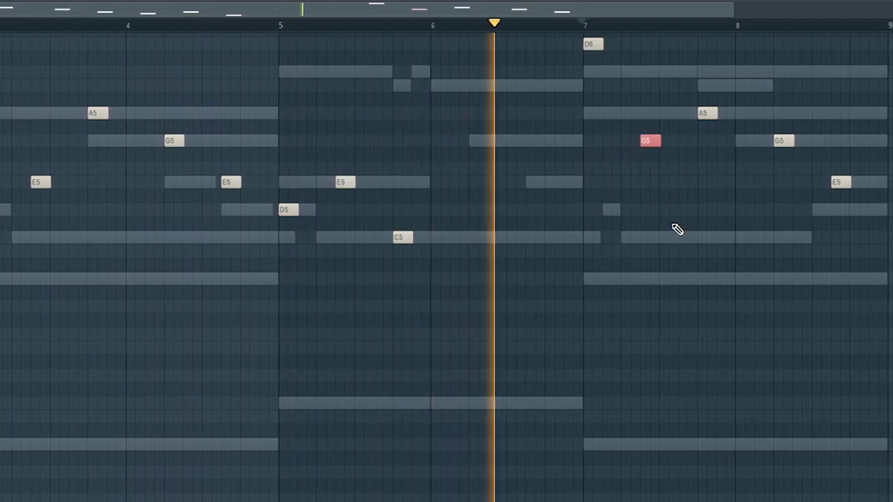
key("shift+Up")
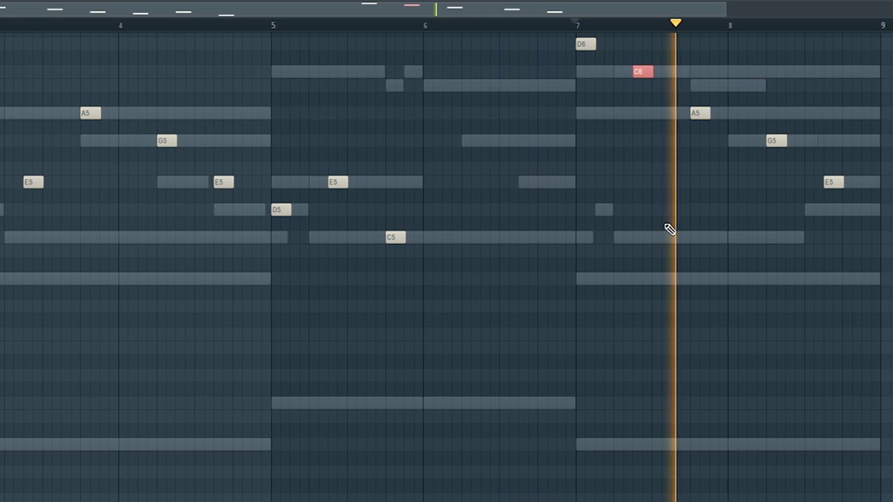
left_click_drag(734, 99, 689, 142)
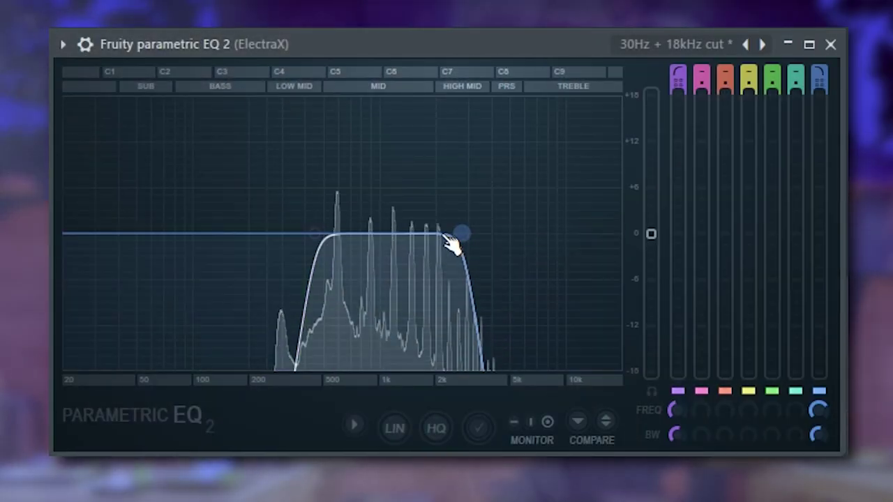
Lower the high-cut frequency in the Fruity Parametric EQ 2 on ElectraX.
left_click_drag(446, 244, 398, 237)
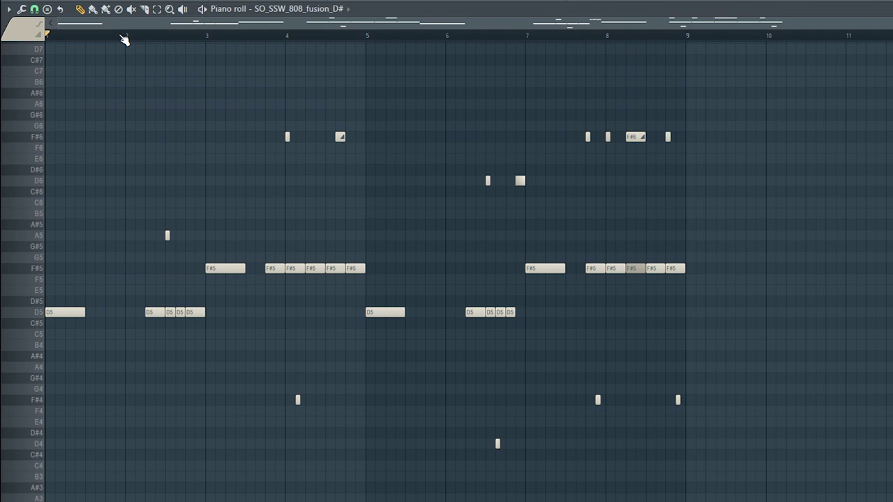
Play back the 808 pattern with its slide notes.
key("space")
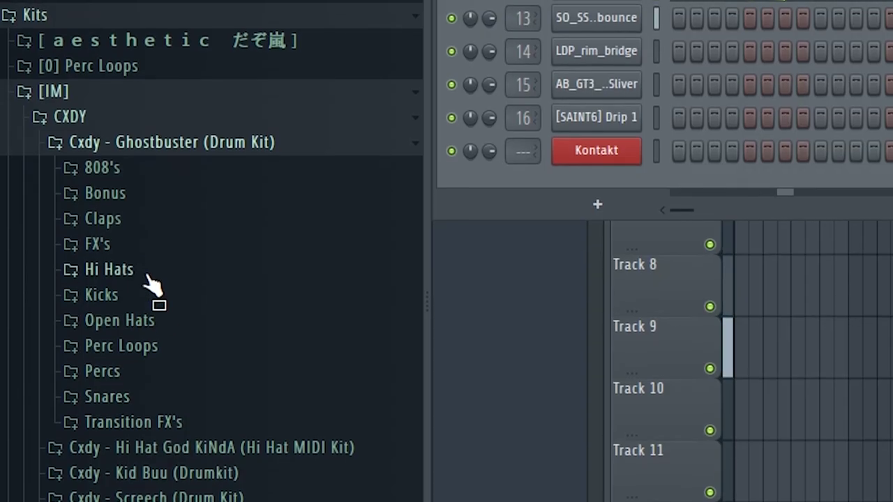
Open the 808's folder of the Cxdy - Ghostbuster drum kit and pick out the 808 - Zuul sample.
left_click(146, 184)
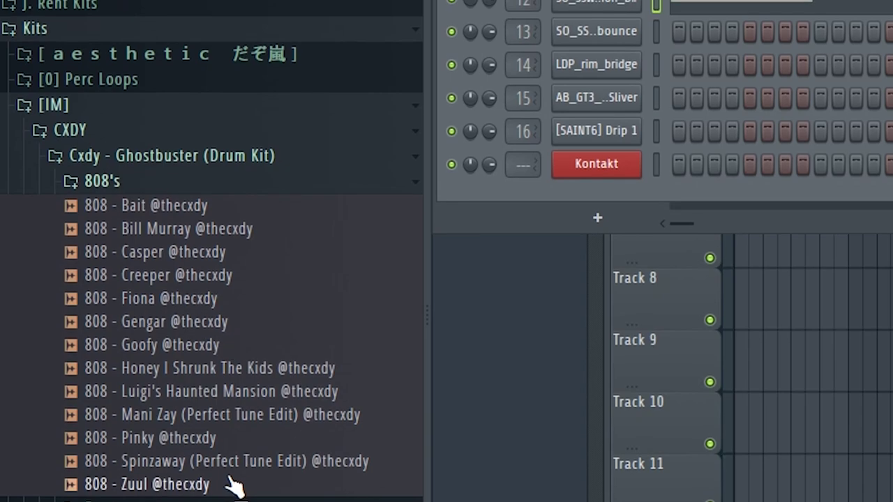
left_click_drag(234, 478, 359, 425)
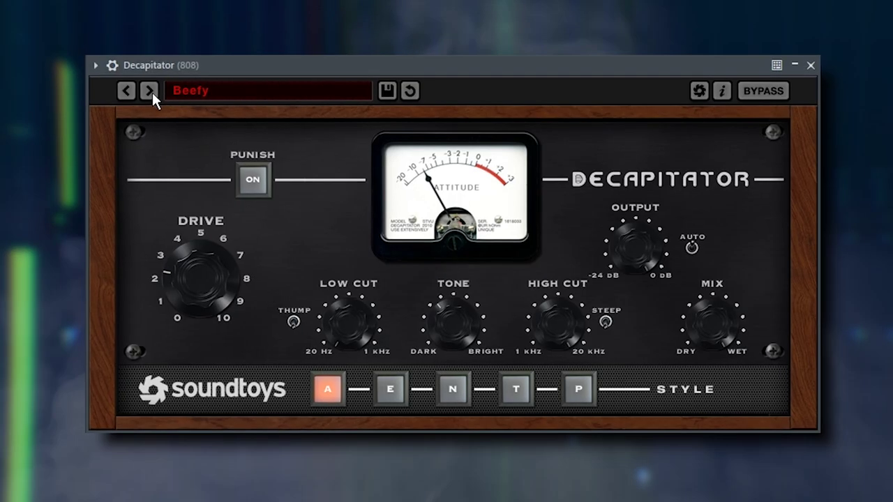
Raise the Drive of Decapitator on the 808 to about 3 and try out the Punish mode.
left_click_drag(195, 309, 199, 272)
left_click(242, 185)
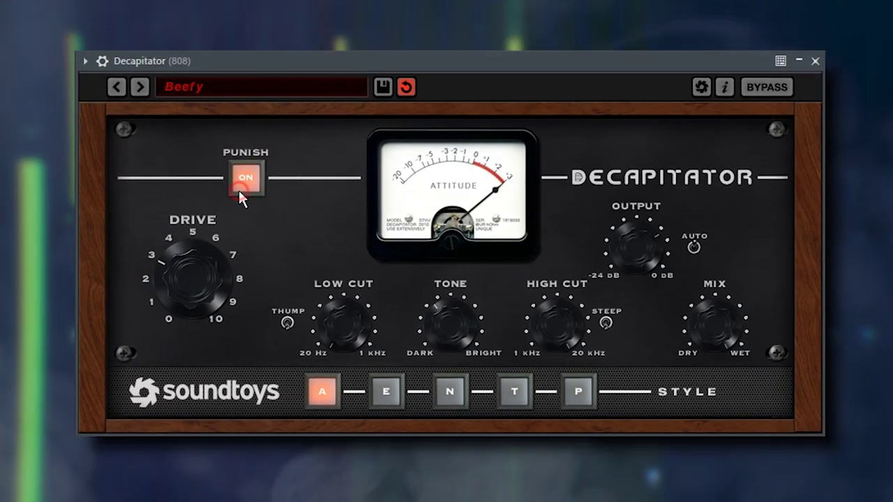
left_click(239, 179)
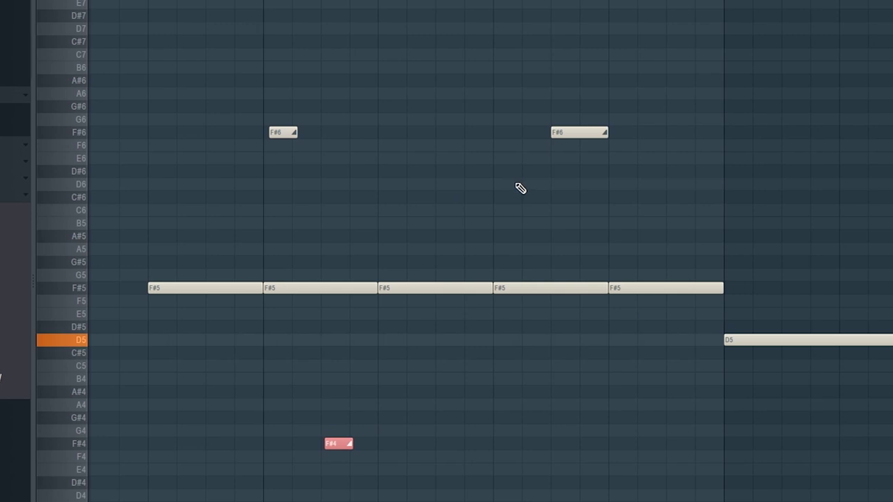
Examine the octave-up and octave-down slide notes around the D5 and F#5 notes of the 808 pattern.
scroll(520, 188, "down", 5)
scroll(822, 252, "up", 3)
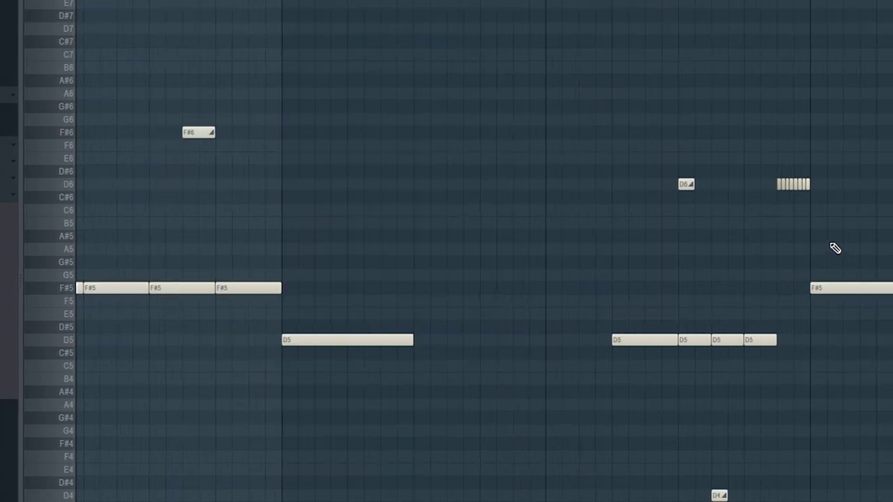
scroll(832, 252, "up", 3)
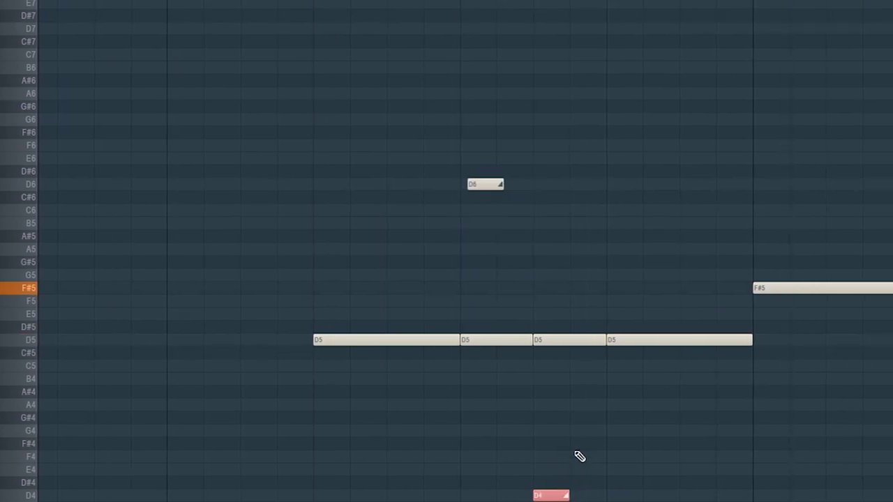
scroll(578, 461, "down", 3)
scroll(795, 404, "up", 3)
scroll(667, 131, "up", 2)
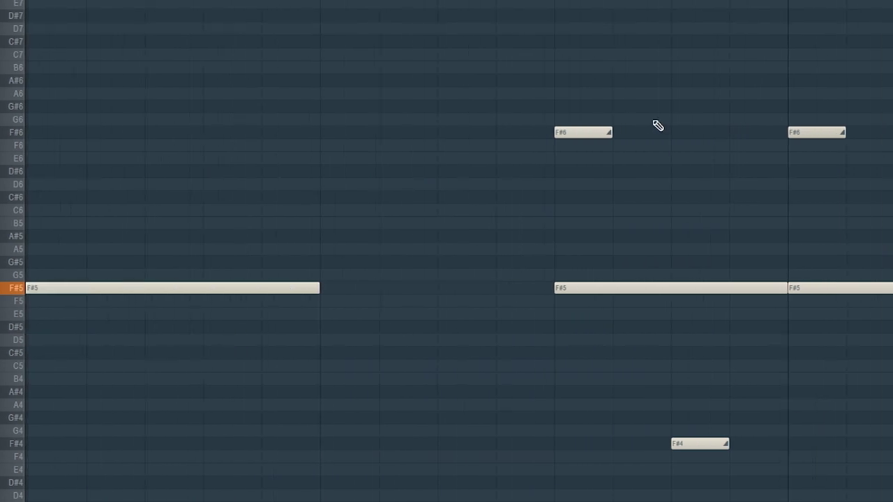